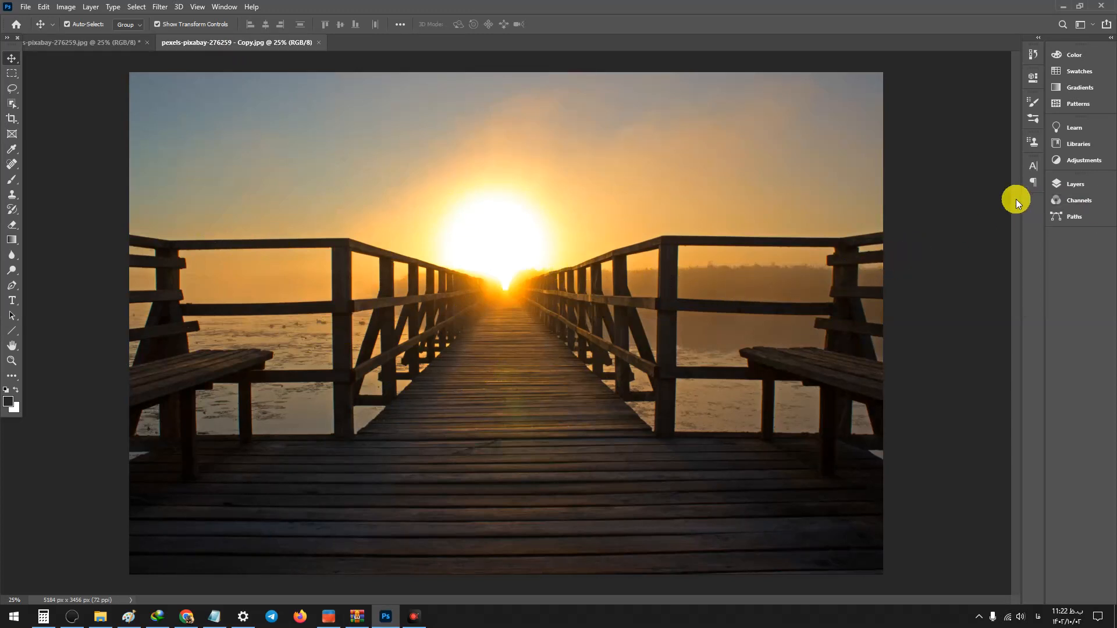
Step: Add a Gradient fill layer above the background photo and set its style to Angle
click(1077, 186)
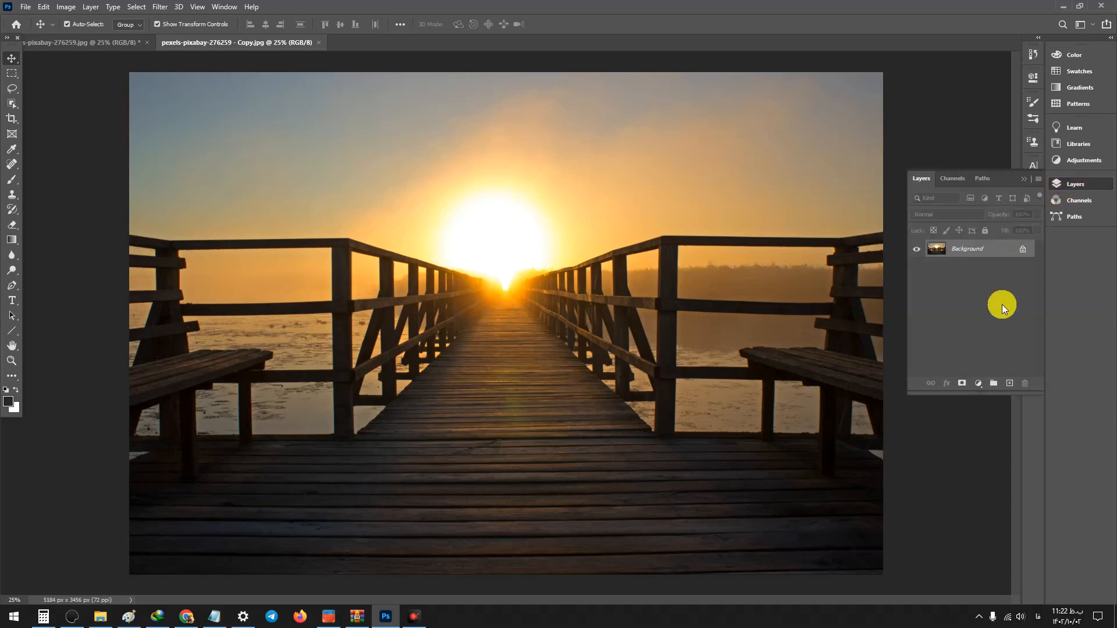
click(978, 384)
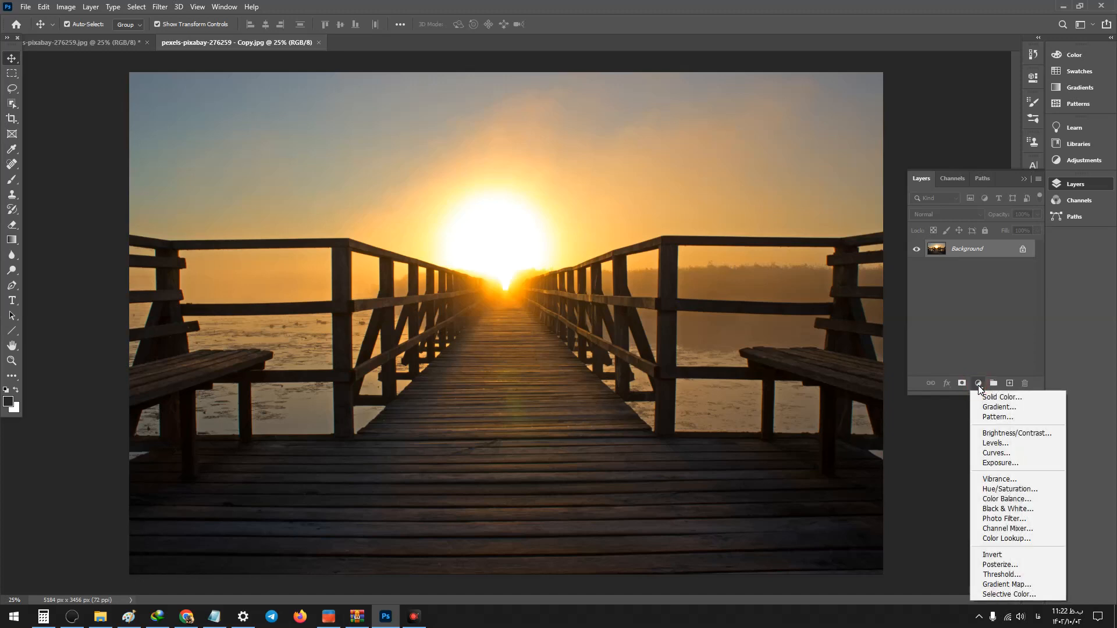
click(1028, 407)
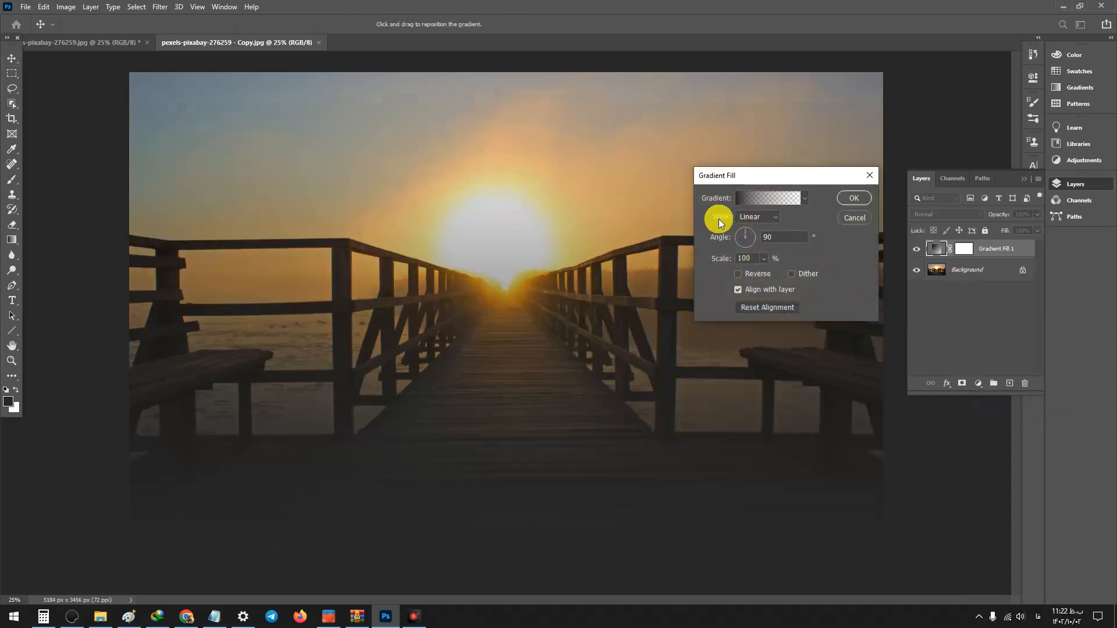
click(767, 216)
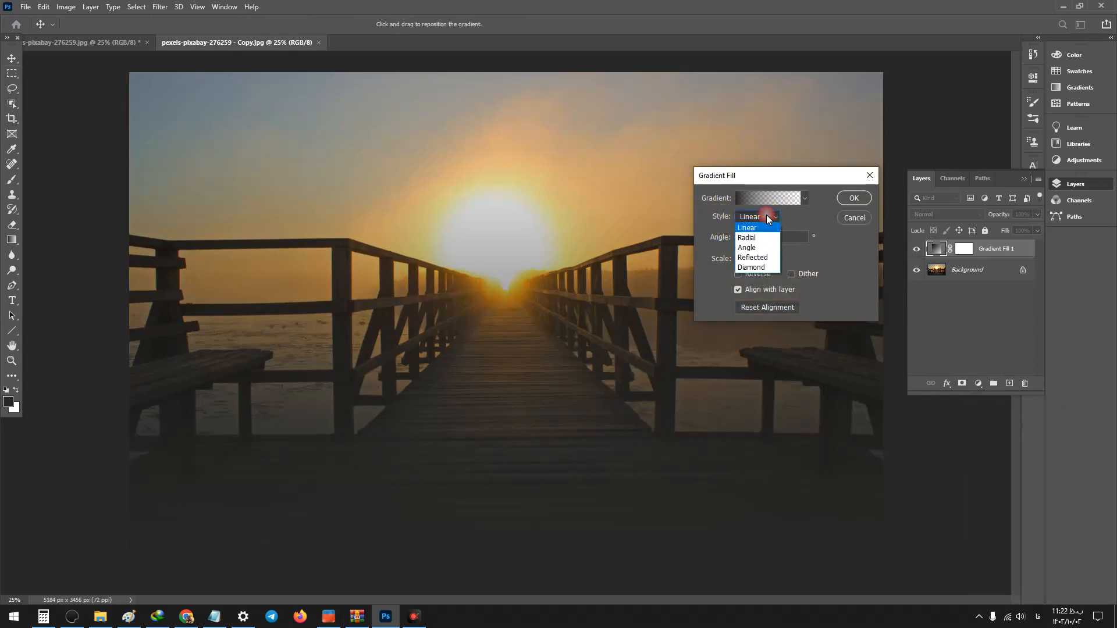
click(759, 249)
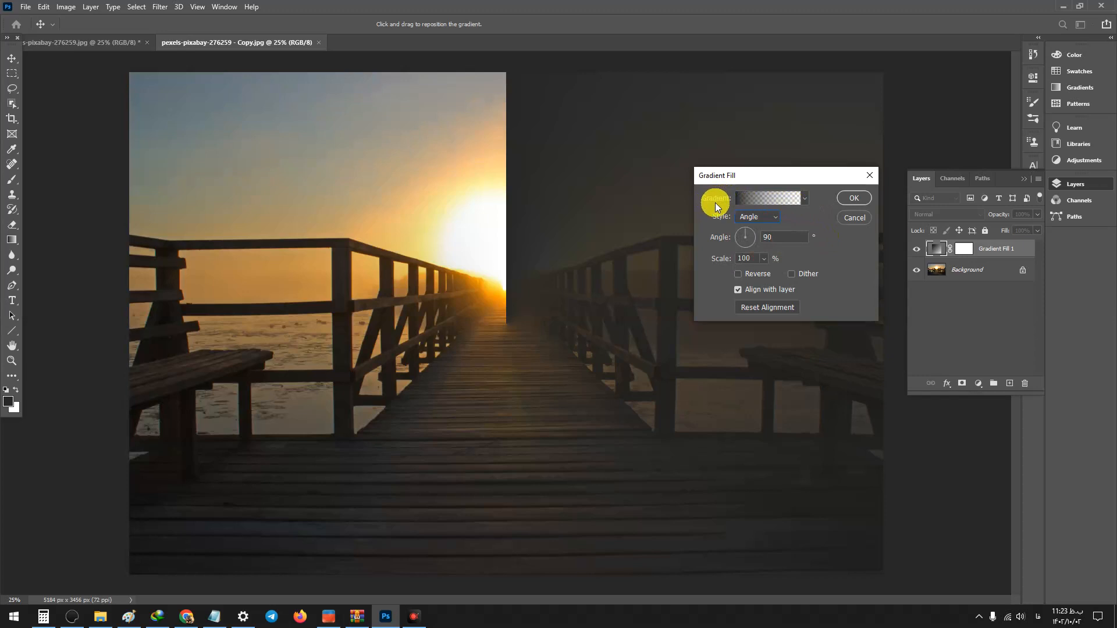
Step: Change the gradient to the Noise type with the HSB color model and reduce its maximum saturation to zero for grayscale rays
click(778, 199)
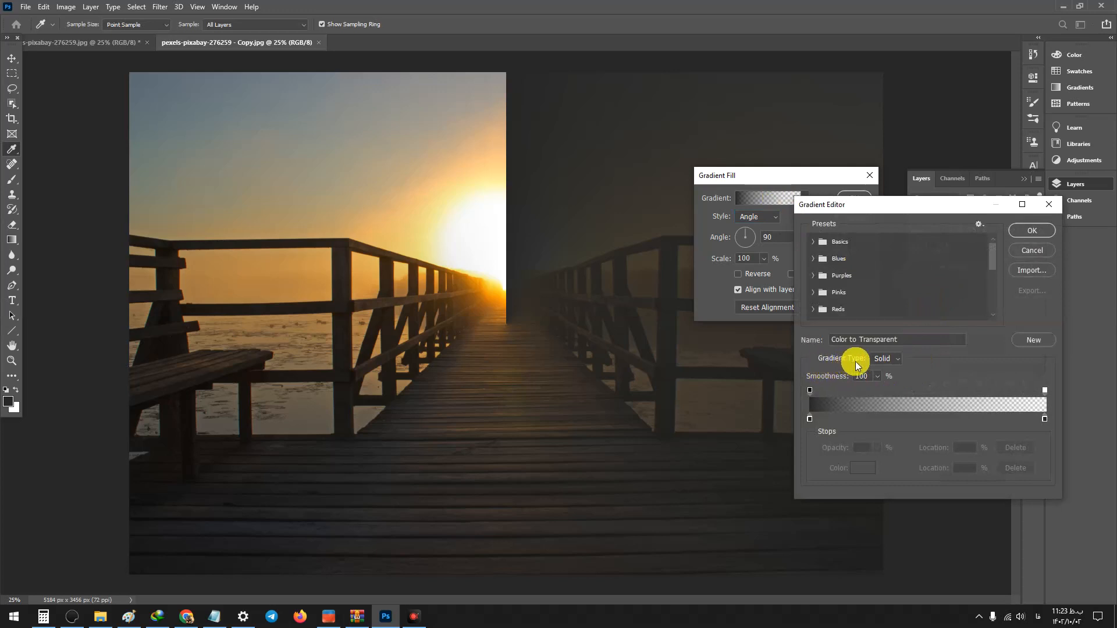
click(896, 358)
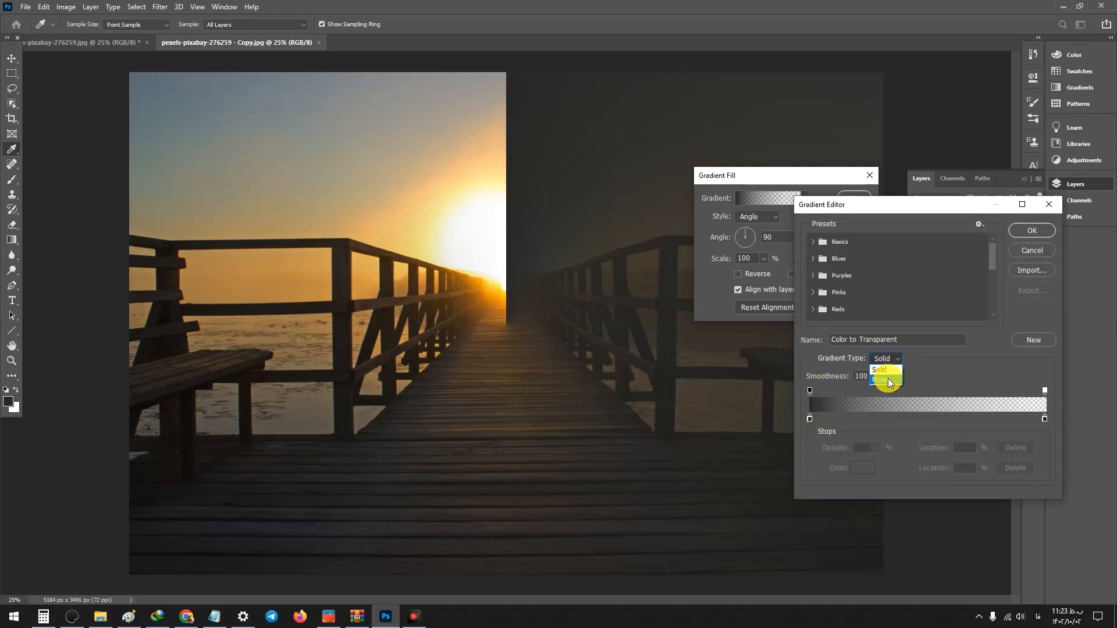
click(889, 380)
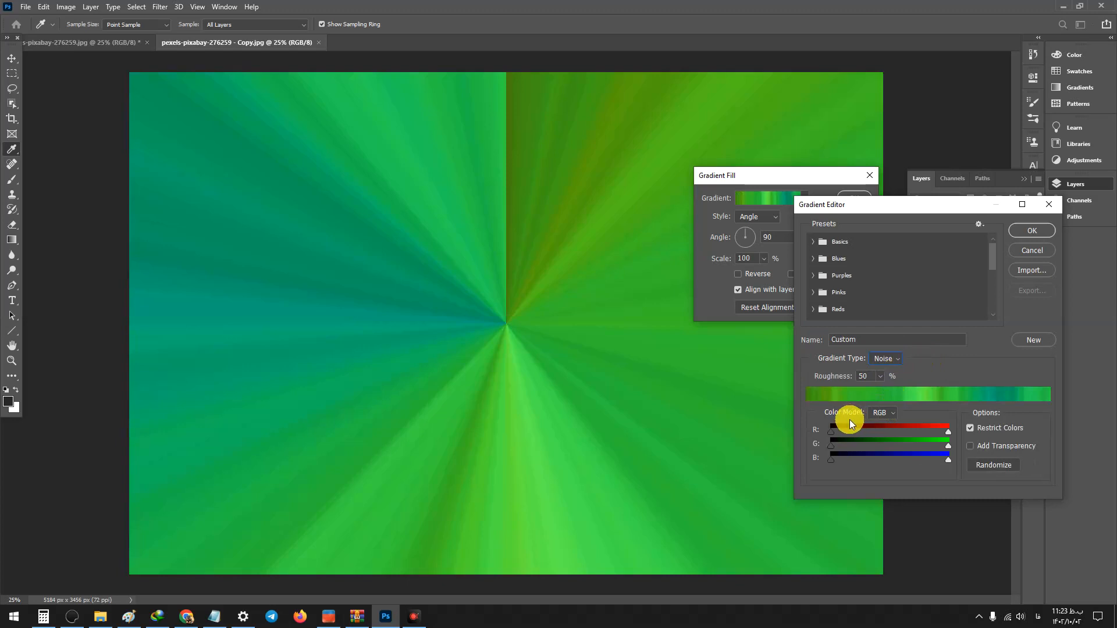
click(882, 413)
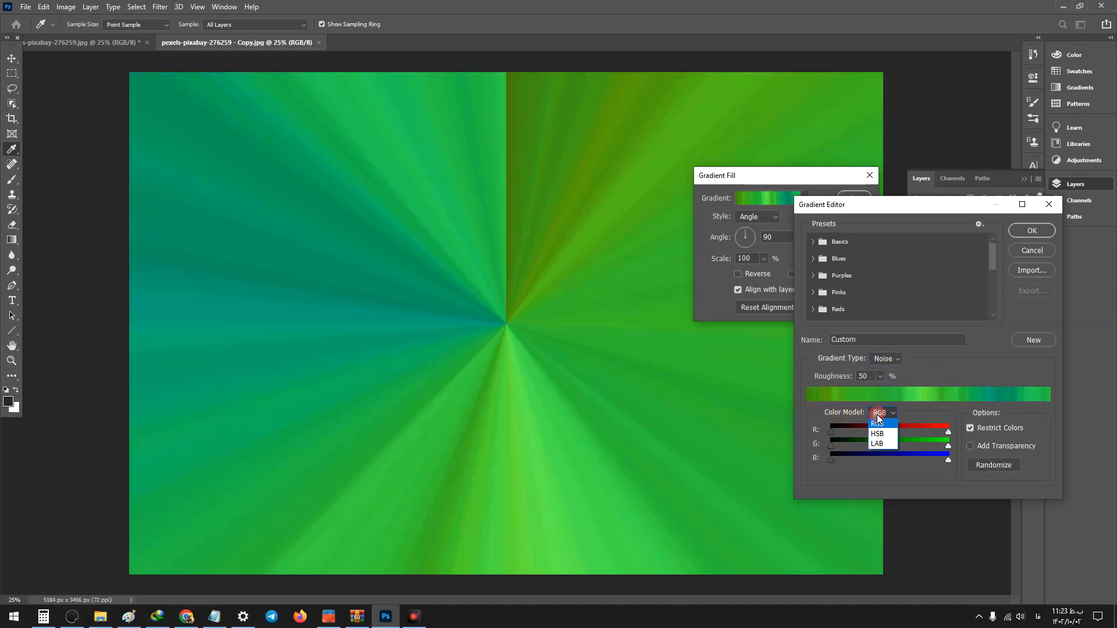
click(883, 434)
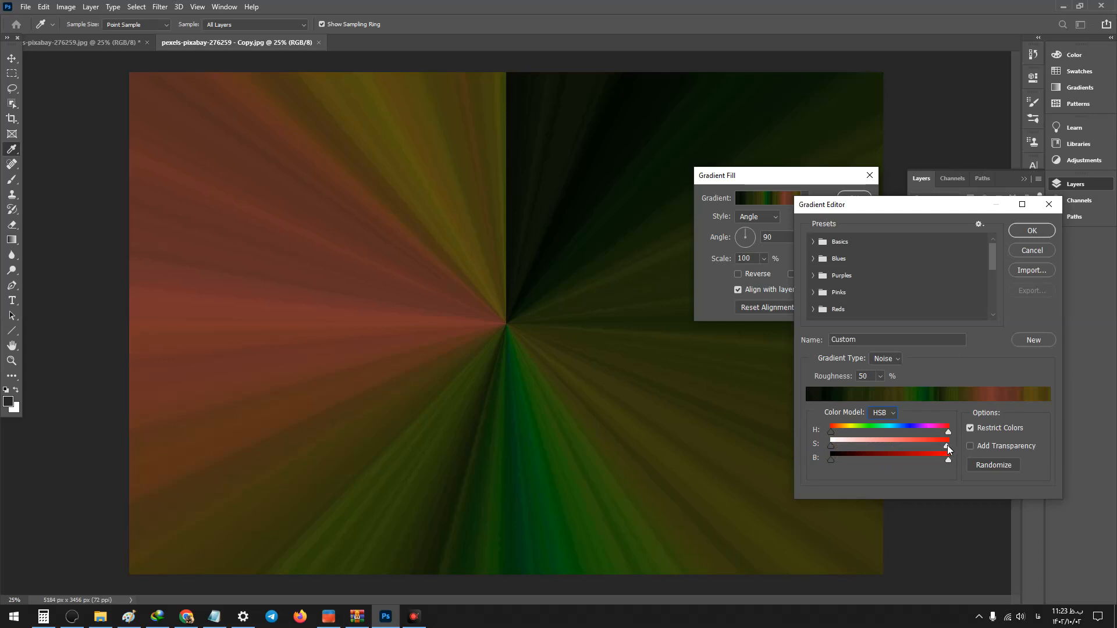
drag(946, 445, 861, 446)
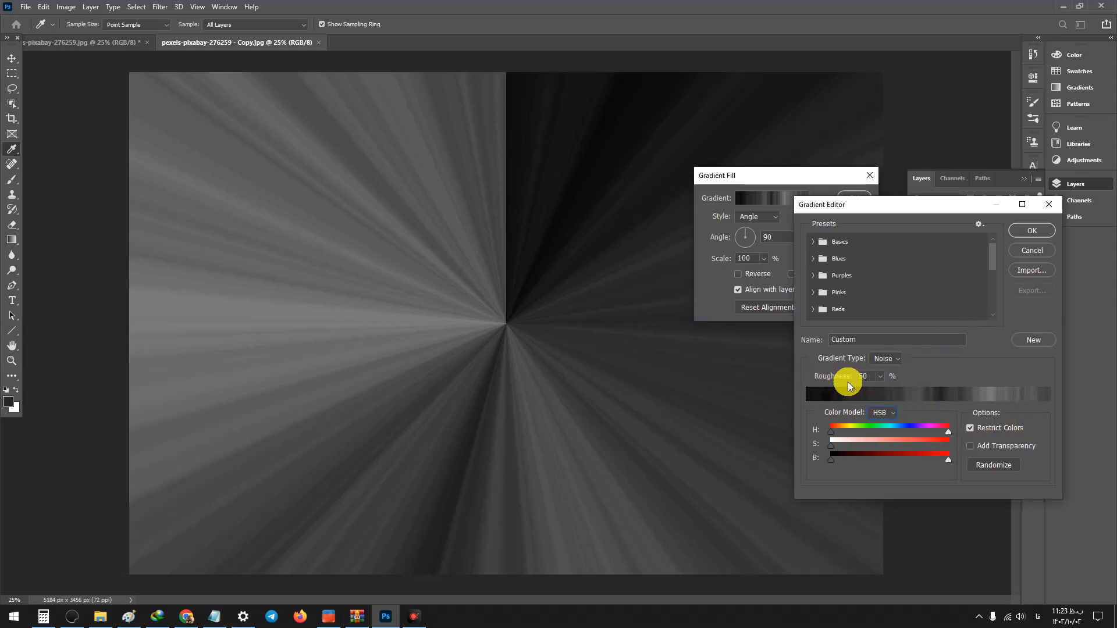
Step: Set the noise gradient's roughness to 64% and apply the gradient fill
click(872, 379)
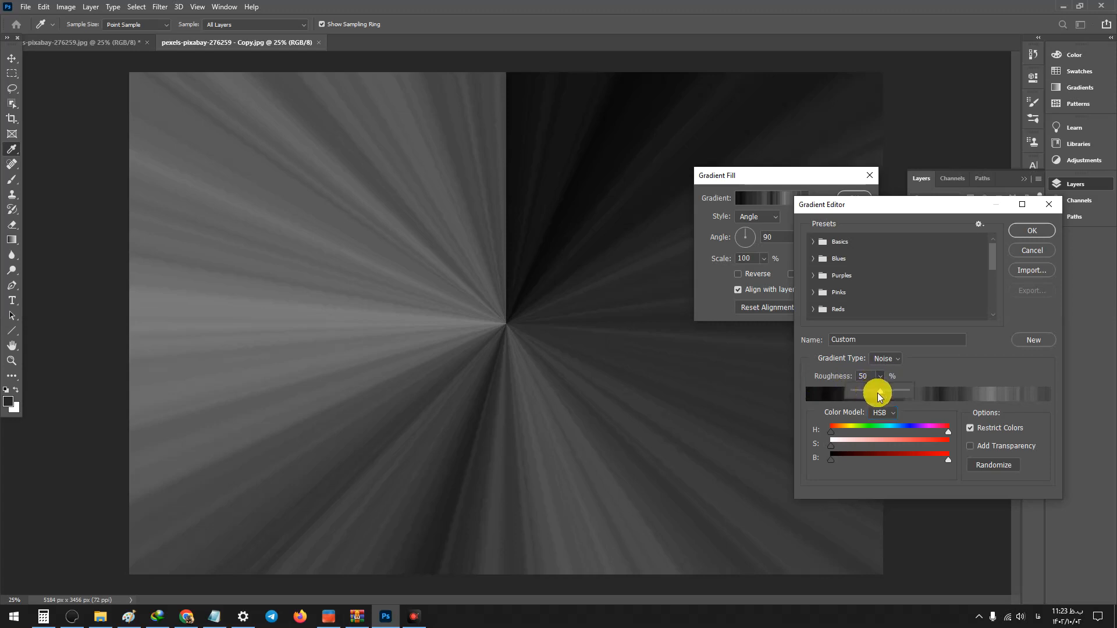
drag(885, 393, 888, 396)
click(888, 395)
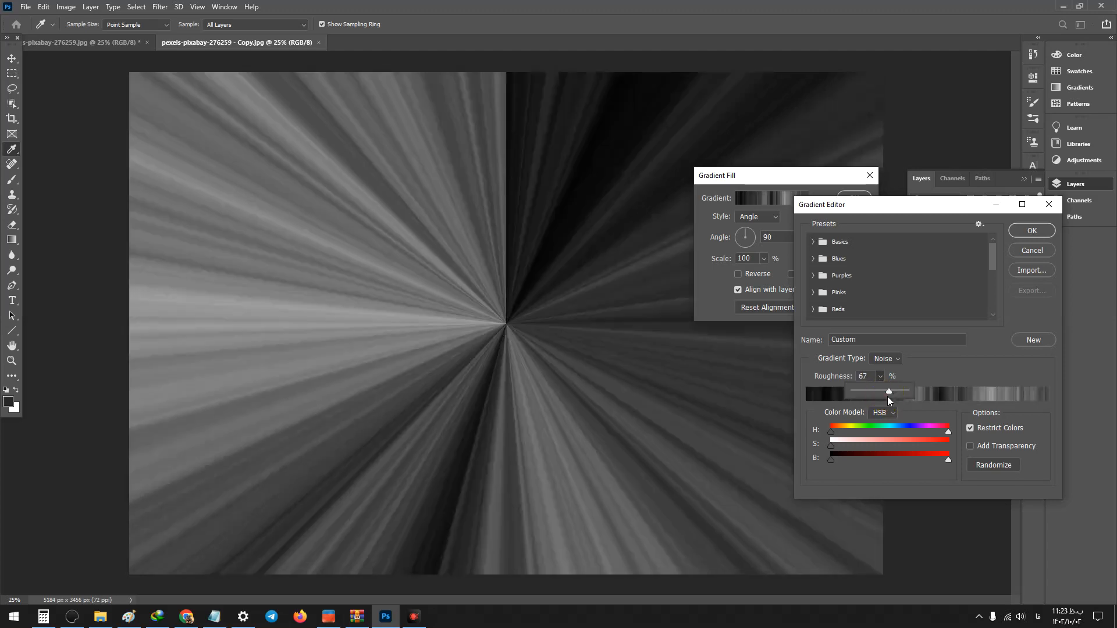
drag(889, 392, 889, 391)
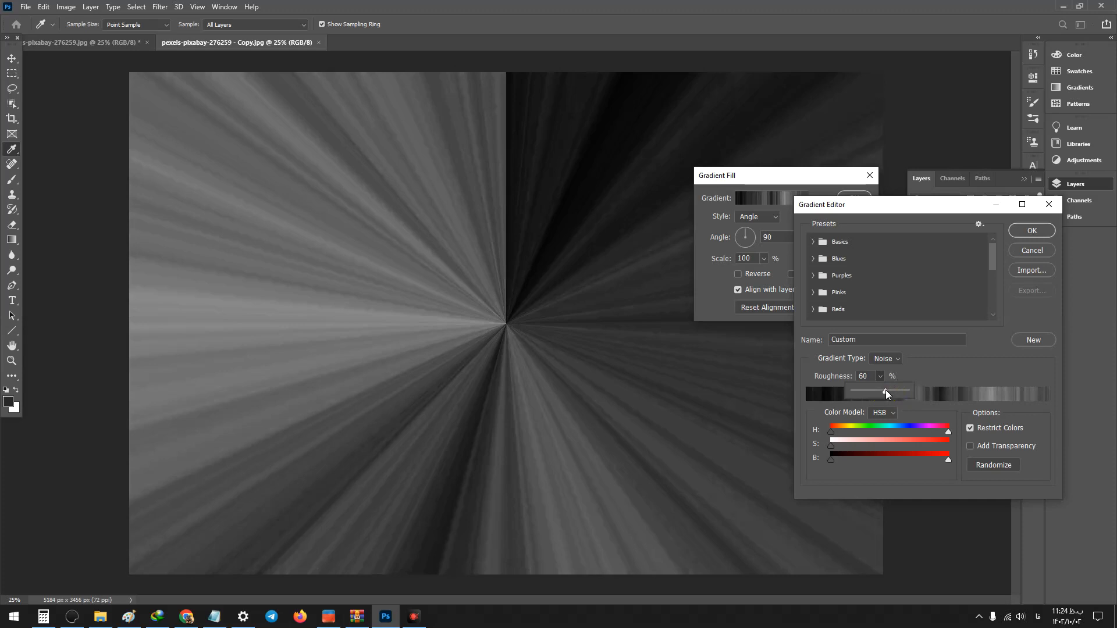
drag(886, 394, 888, 391)
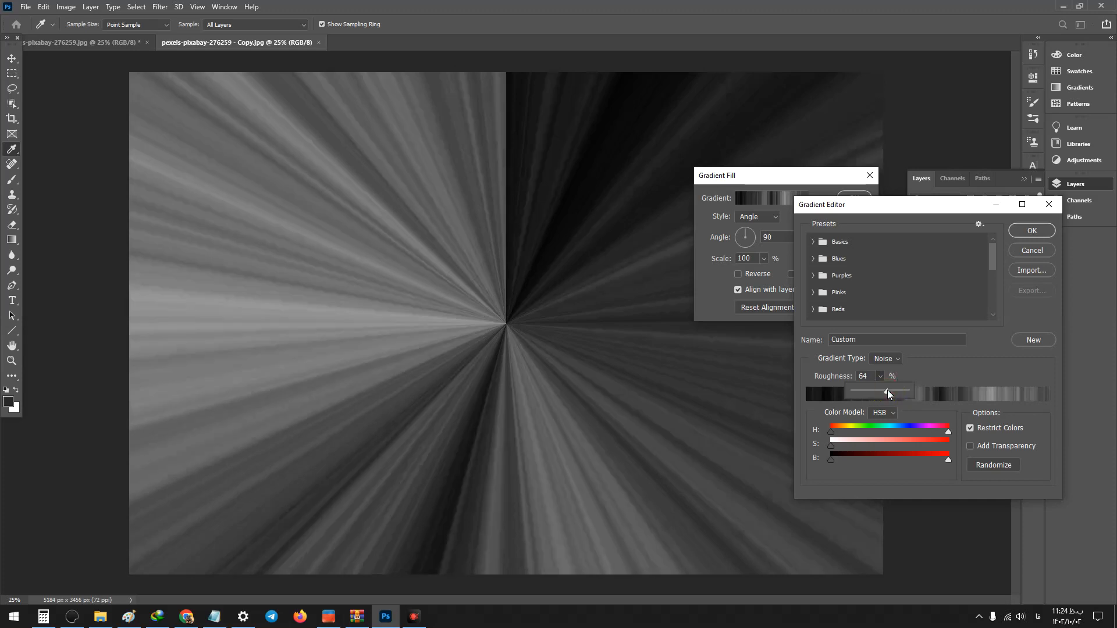
click(1032, 231)
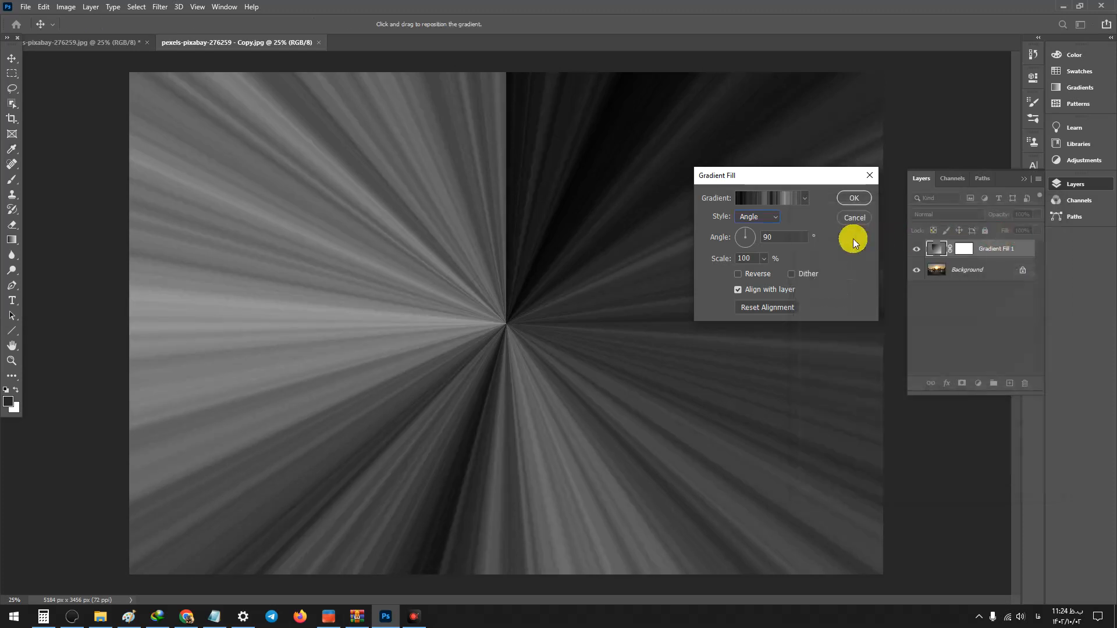
click(854, 198)
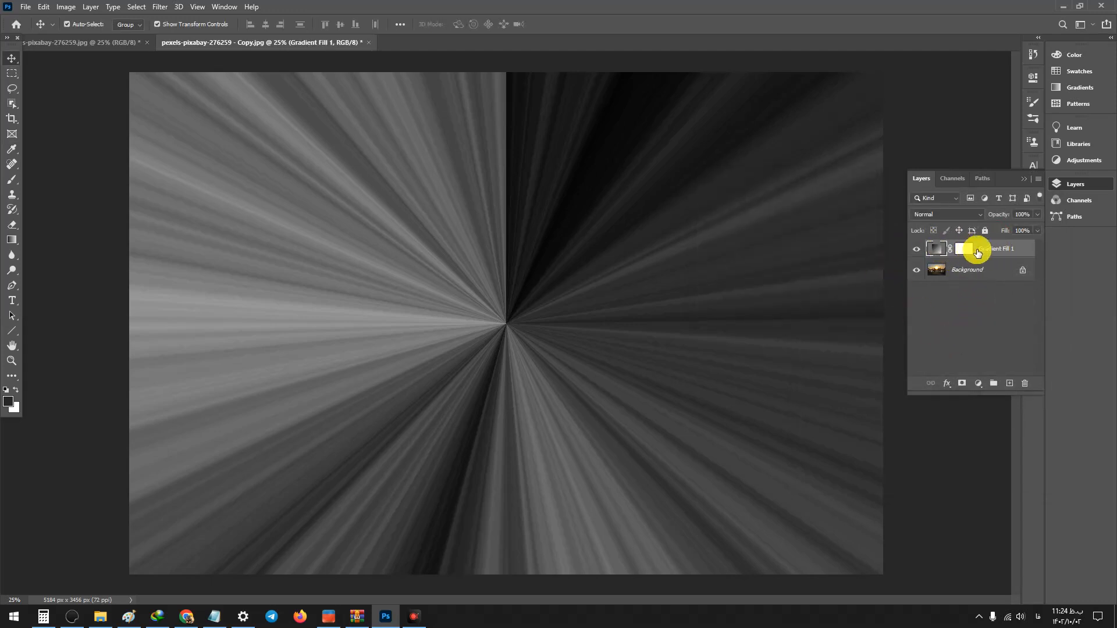
Step: Set the gradient fill layer's blend mode to Soft Light and reposition the gradient's center over the sun
click(941, 219)
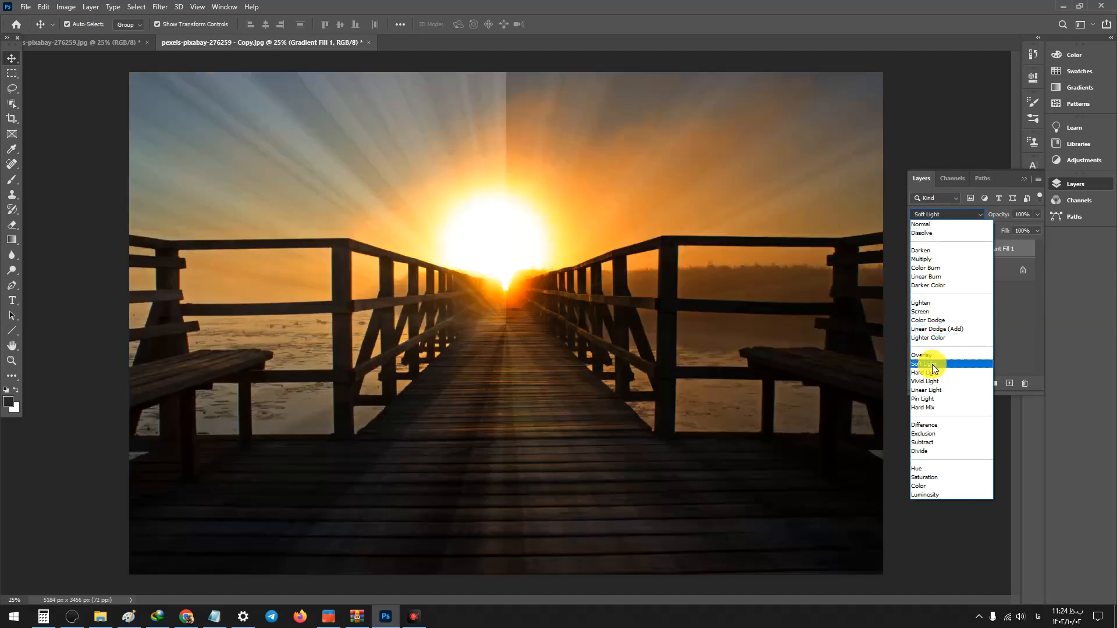
click(932, 365)
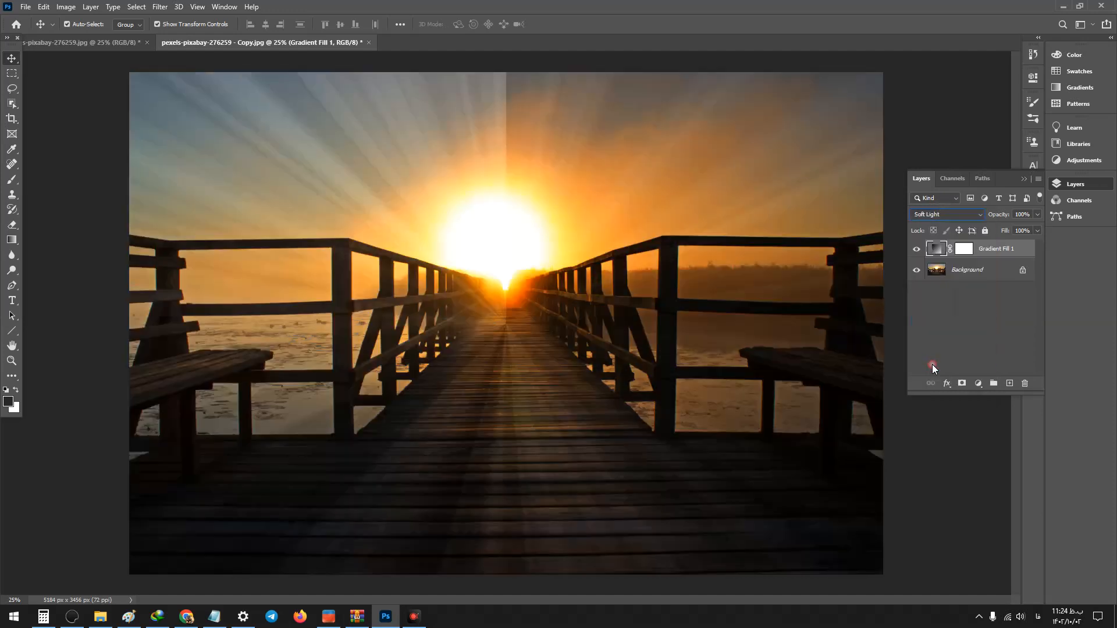
double_click(937, 251)
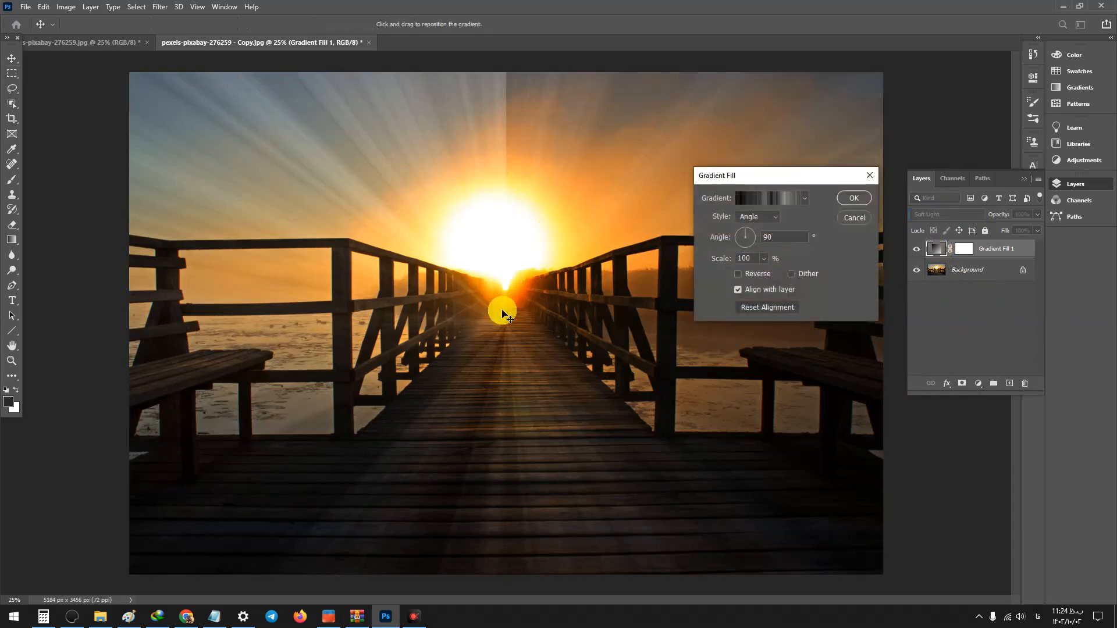
drag(511, 339, 491, 269)
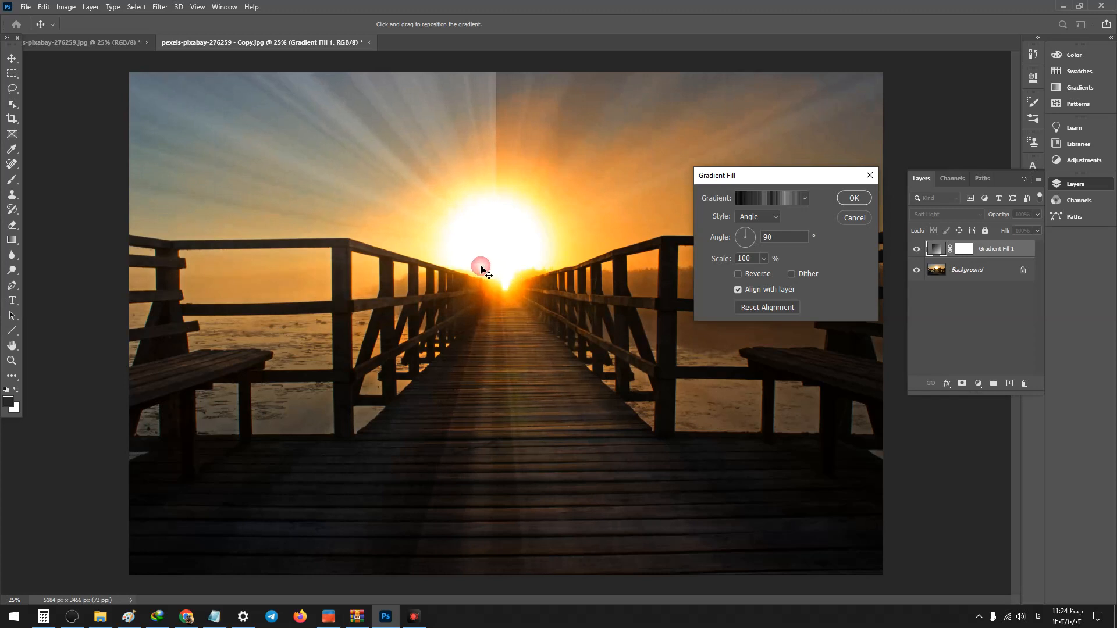
drag(509, 265, 506, 260)
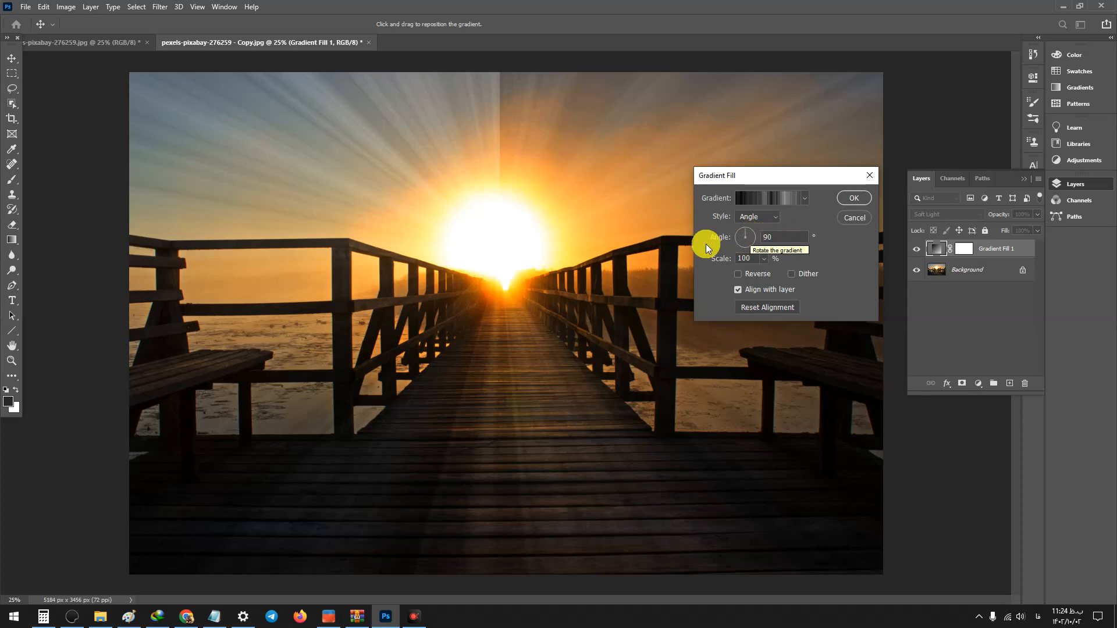
Step: Try gradient angles of 120° and 150°, and return the angle to 90°
click(768, 238)
double_click(790, 244)
text(120)
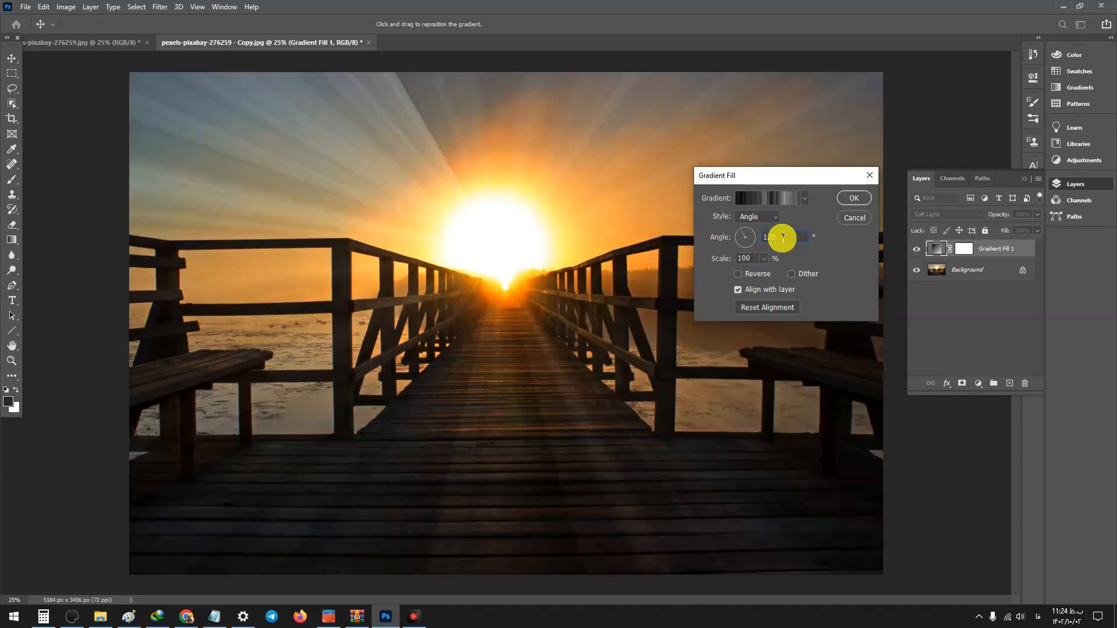
double_click(783, 239)
text(150)
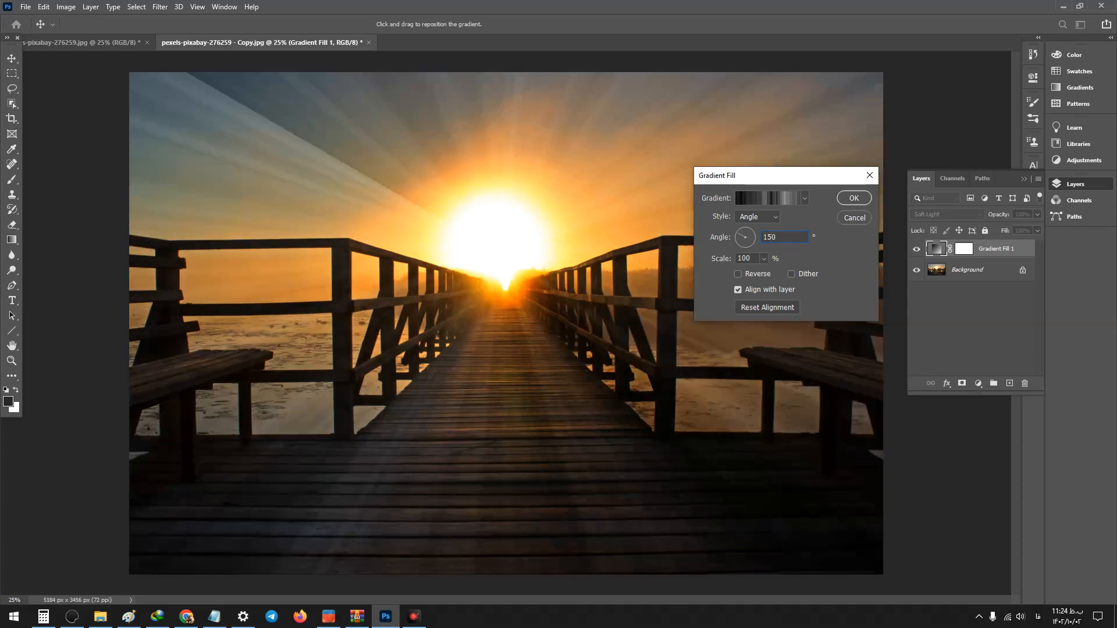
double_click(783, 237)
text(90)
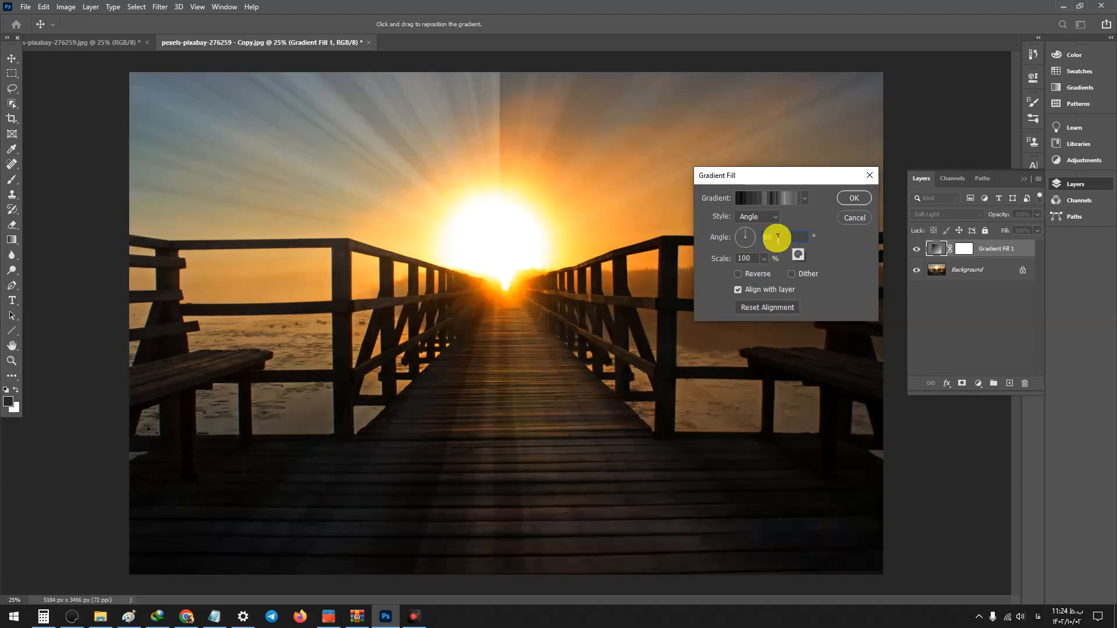
Step: Set the noise gradient's roughness to 66% and apply the edited gradient fill
click(764, 199)
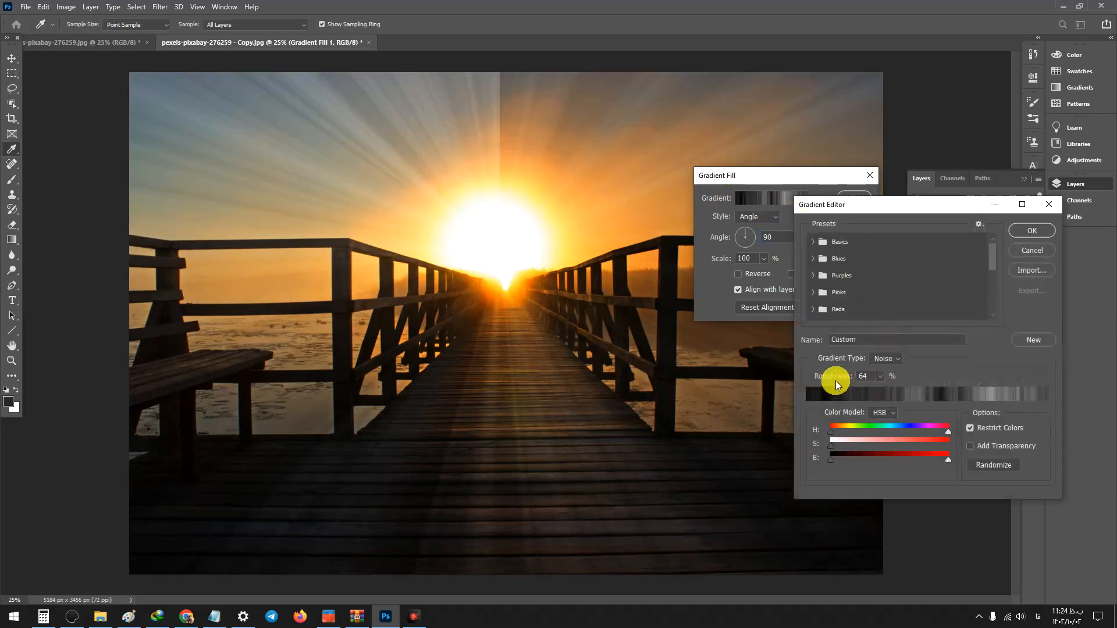
click(880, 378)
drag(875, 398, 878, 391)
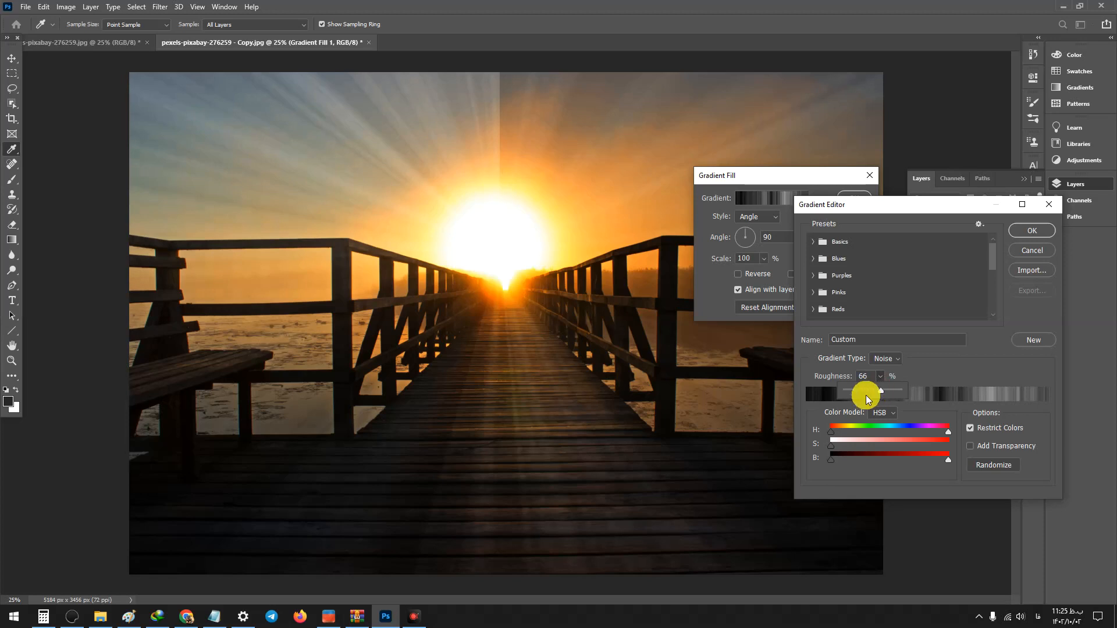
click(1027, 230)
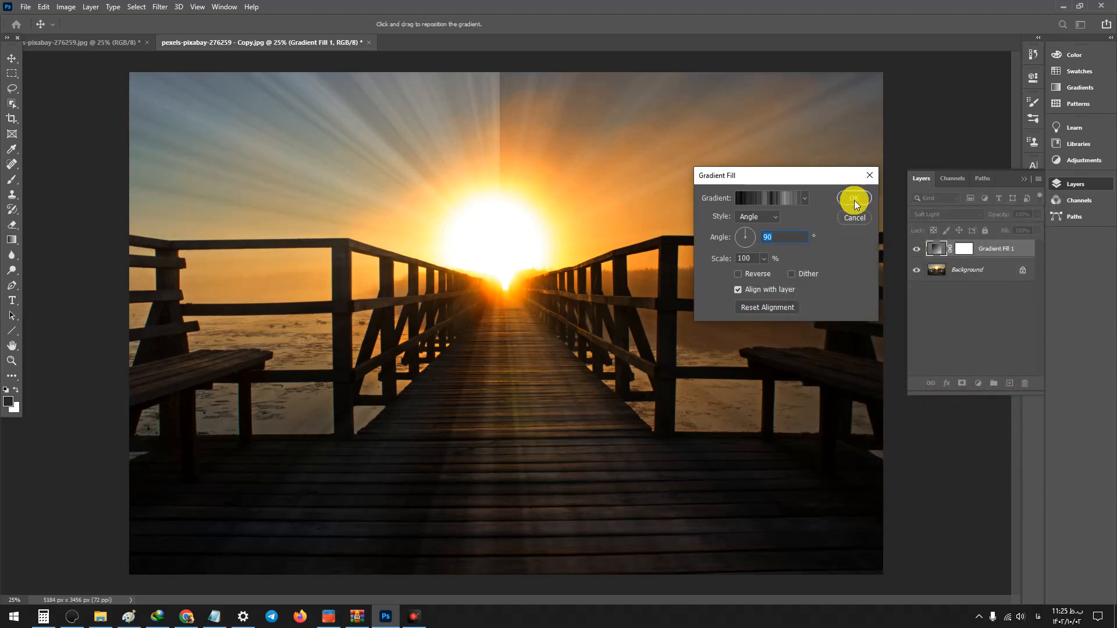
click(855, 202)
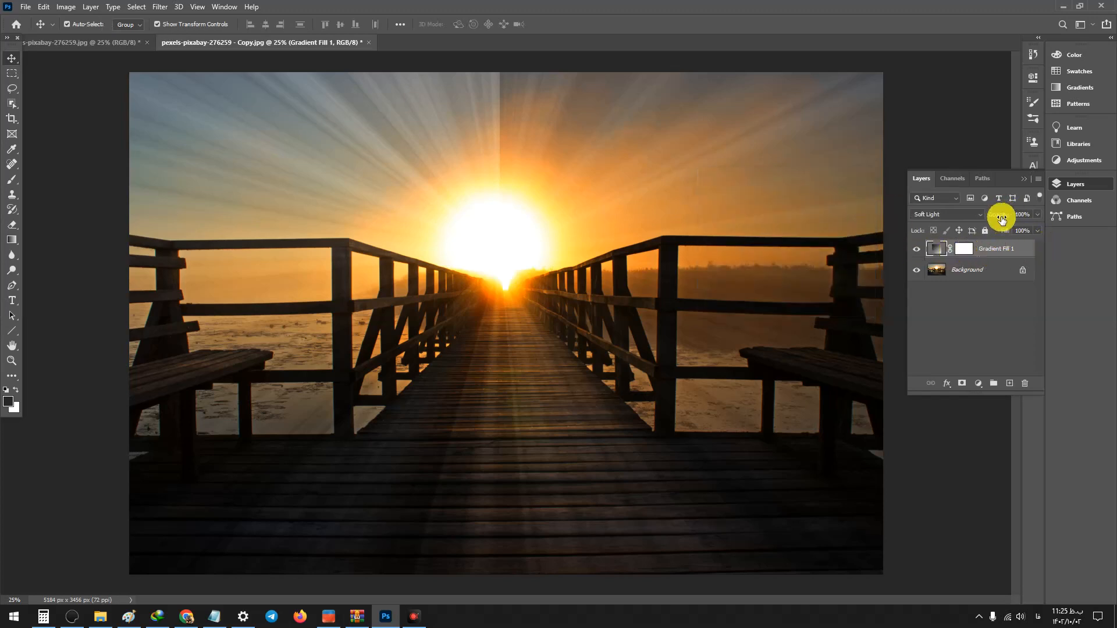
Step: Lower the gradient fill layer's opacity to 57%
click(1036, 215)
drag(1037, 228, 1014, 230)
click(1003, 302)
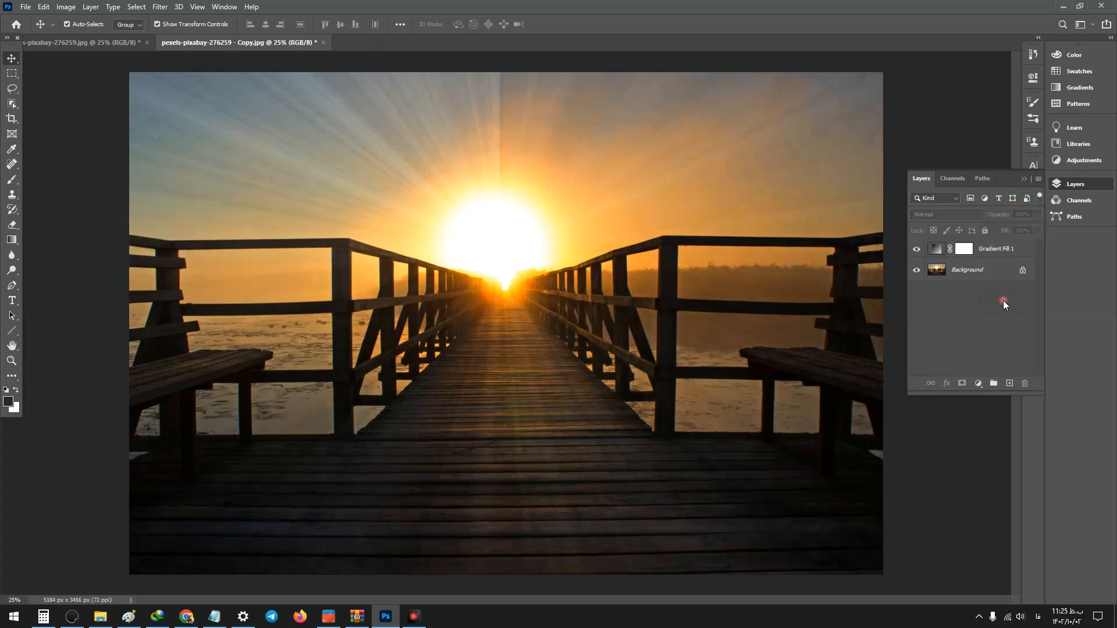
Step: Try adjusting the gradient layer's fill amount and set its opacity to 84%
click(988, 249)
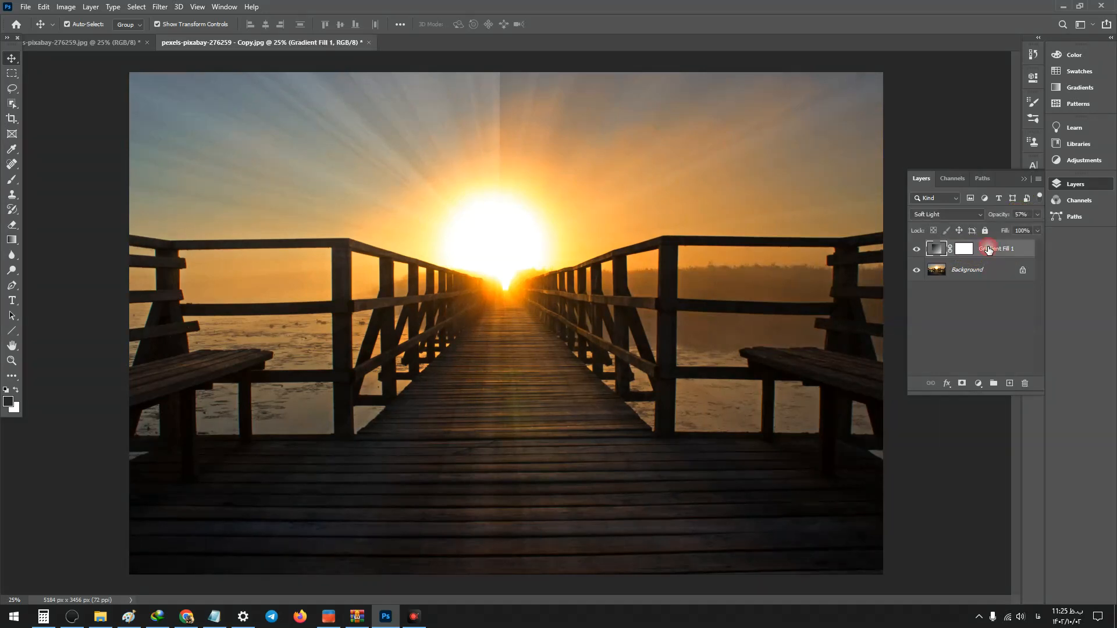
click(1036, 231)
drag(1018, 243, 1022, 245)
click(1037, 215)
click(1019, 252)
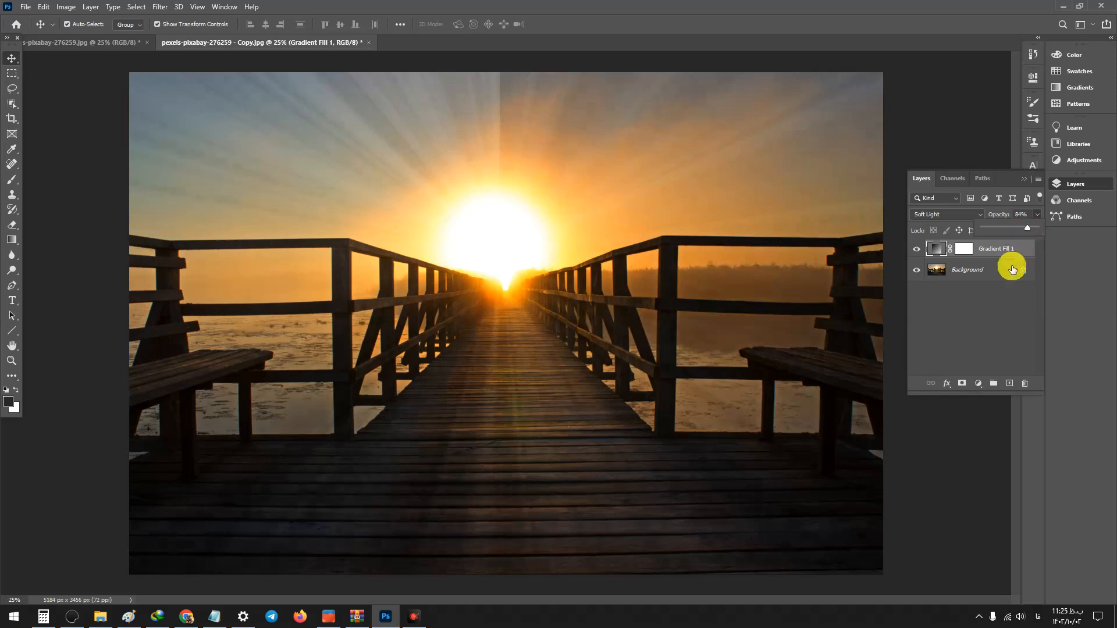
click(997, 316)
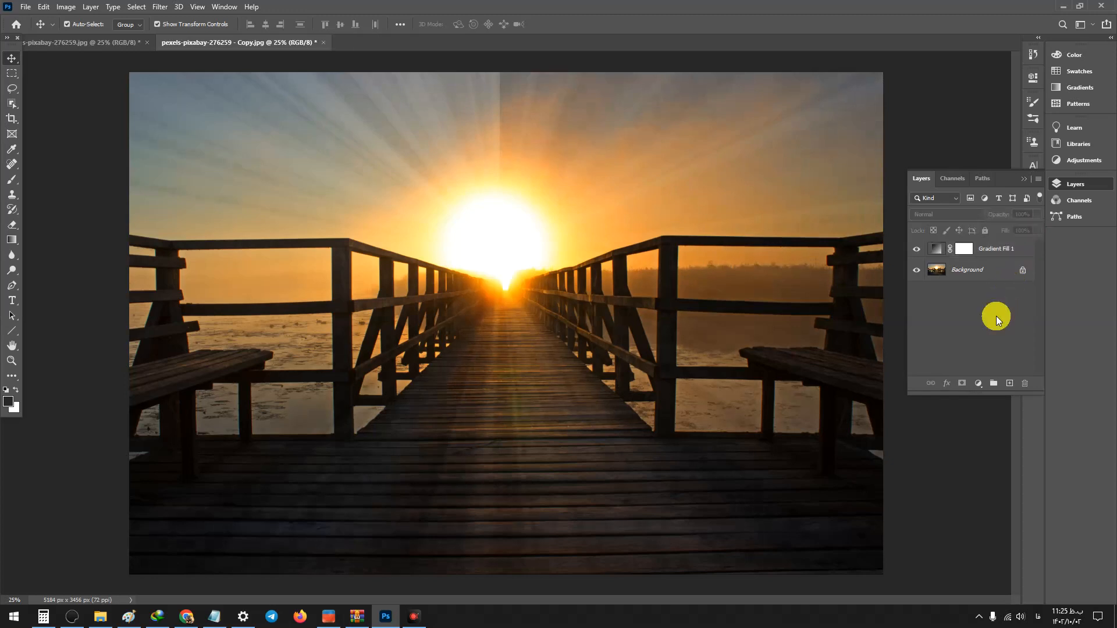